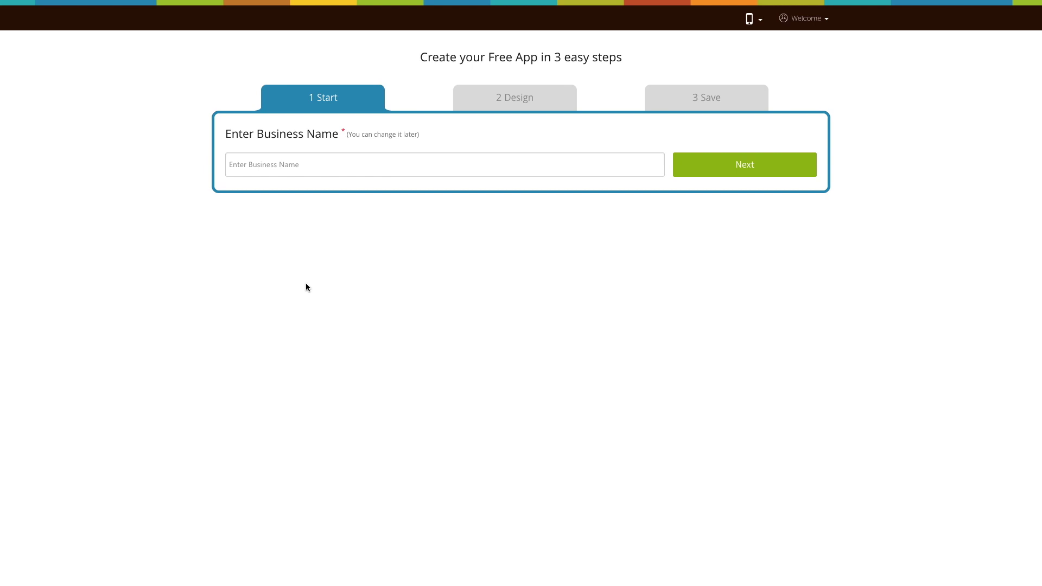
text(Demo App)
Create the app 'Demo App' with purpose 'Demo' and save its features setup.
click(744, 164)
click(282, 162)
text(Demo)
click(730, 178)
click(580, 124)
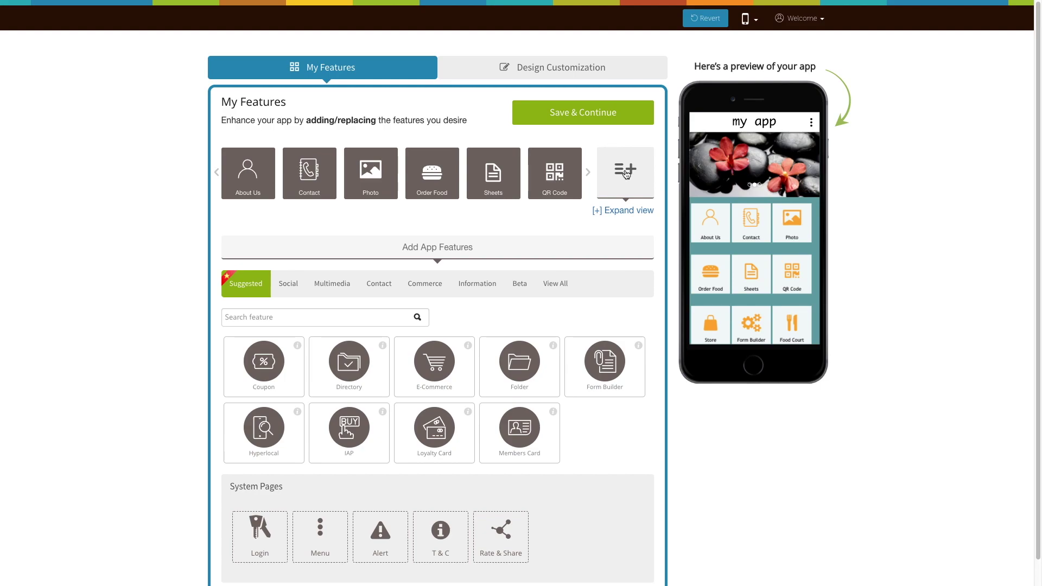
scroll(626, 173, down, 1)
Add the Survey feature from the full feature list, searching for 'sur'.
click(564, 258)
click(318, 291)
text(sur)
click(268, 363)
click(325, 284)
click(247, 278)
click(323, 215)
click(507, 169)
click(663, 172)
click(753, 163)
scroll(475, 279, down, 1)
click(337, 350)
click(266, 349)
click(474, 65)
click(670, 228)
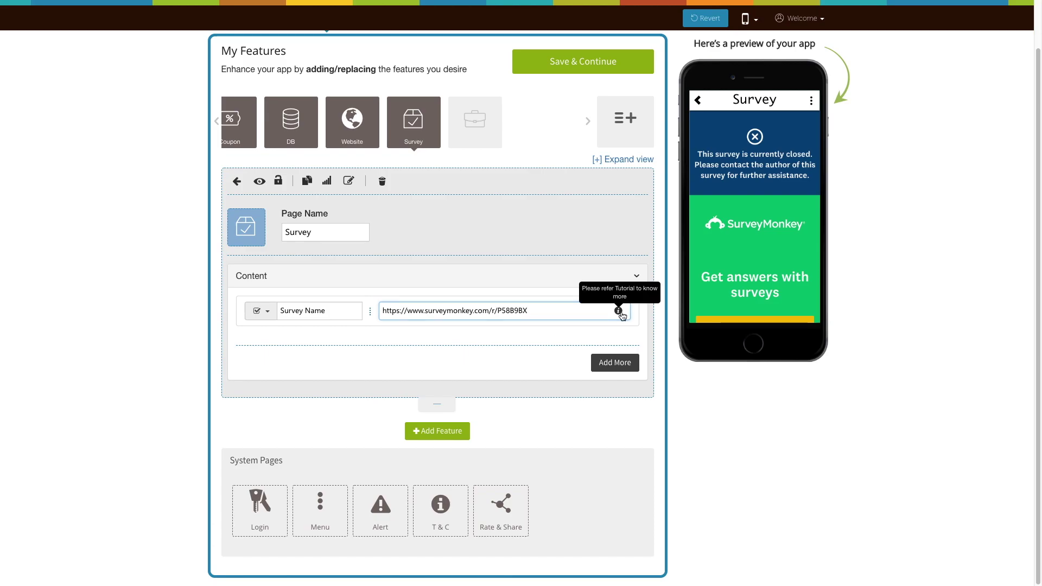
Review the SurveyMonkey URL tutorial's step 1 and step 2 screenshots, then close it.
click(620, 311)
click(473, 211)
click(472, 334)
click(671, 58)
key(ctrl+a)
key(BackSpace)
text(https://www.surveymonkey.com/r/TQ7TTSV)
Answer both sample survey questions in the preview, choosing India Gate, and submit.
click(723, 221)
text(Blue)
click(718, 243)
click(711, 211)
click(745, 213)
Add a second survey row to the Content section with Add More.
click(613, 363)
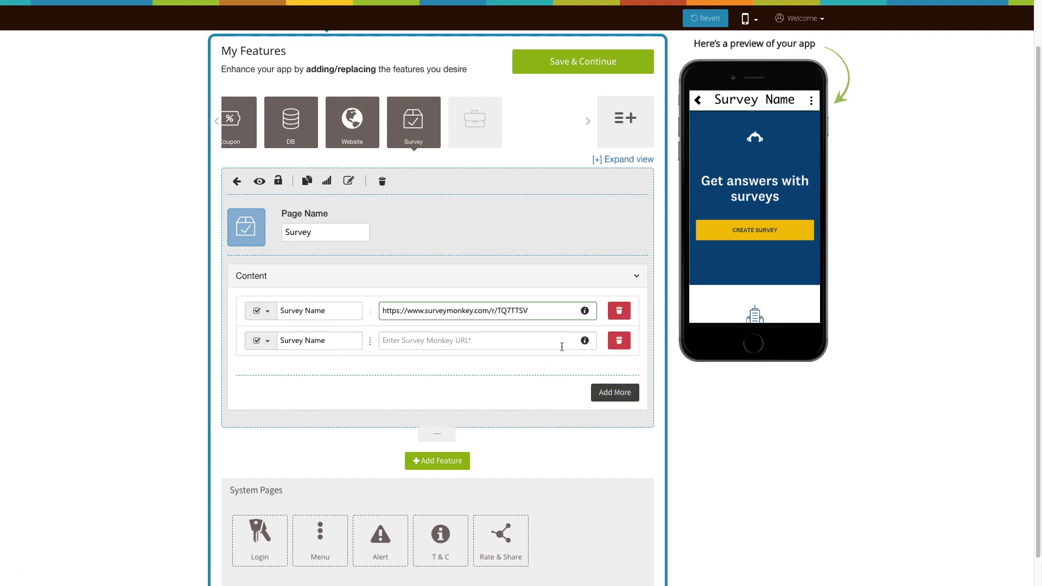